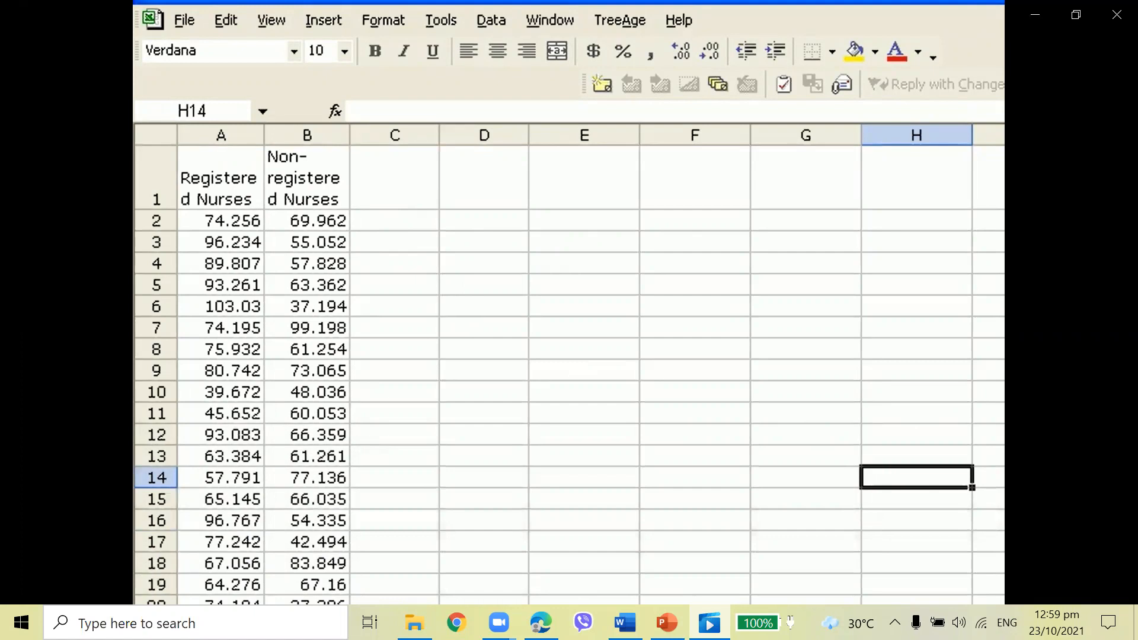
Calculate the sample variance of the Registered Nurses data in C2 with the VAR function over A2:A33
left_click(177, 622)
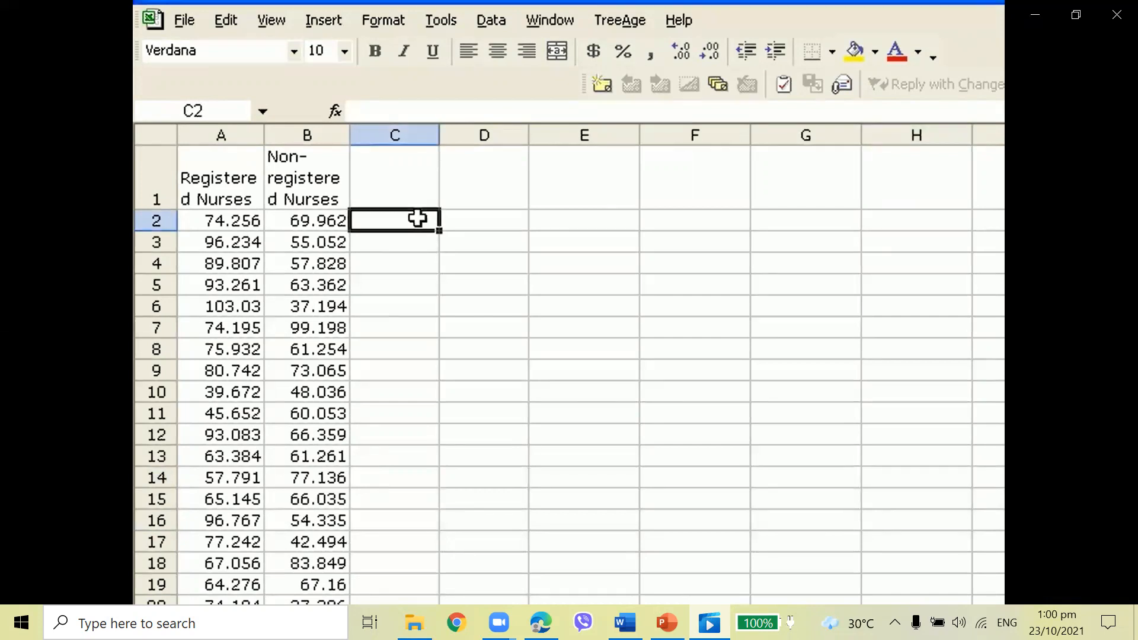
left_click(321, 18)
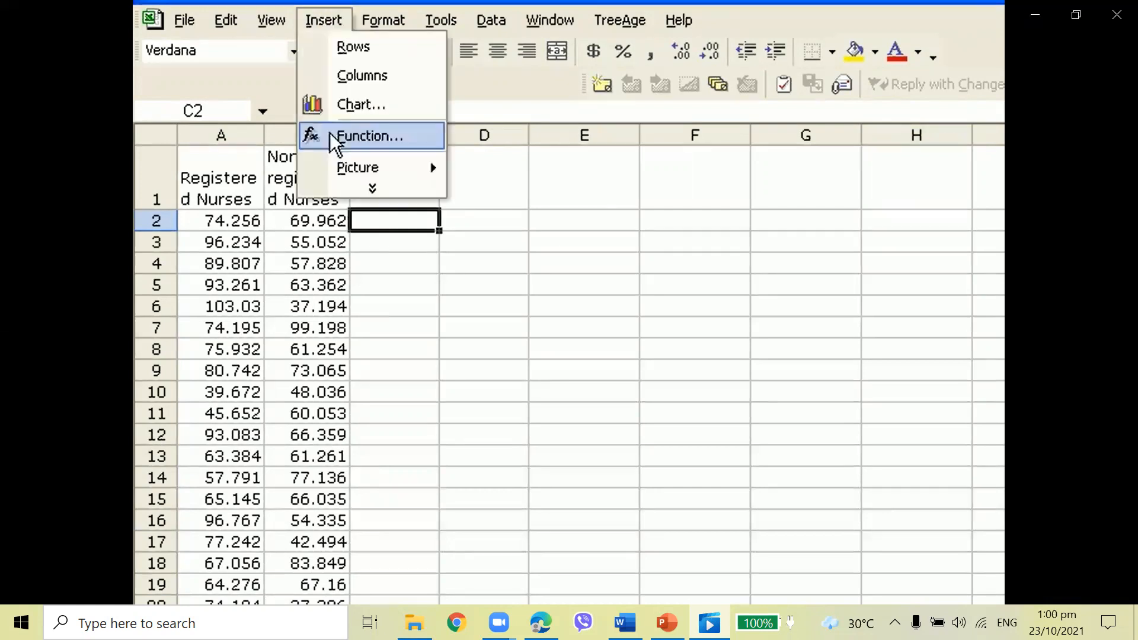
left_click(331, 135)
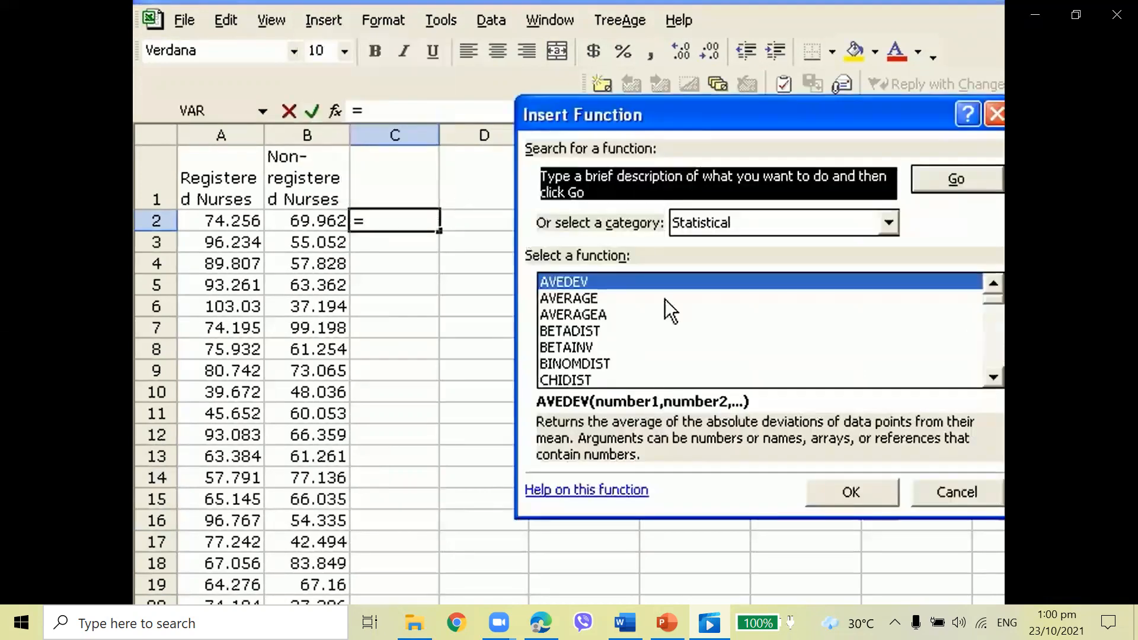
left_click_drag(987, 298, 987, 371)
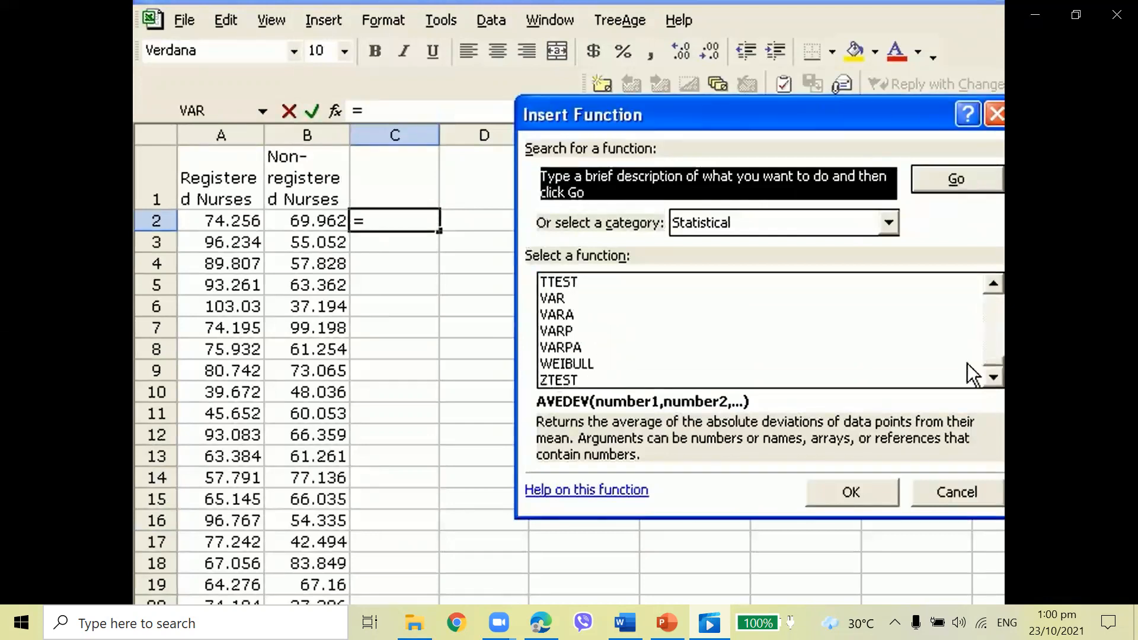
left_click(554, 298)
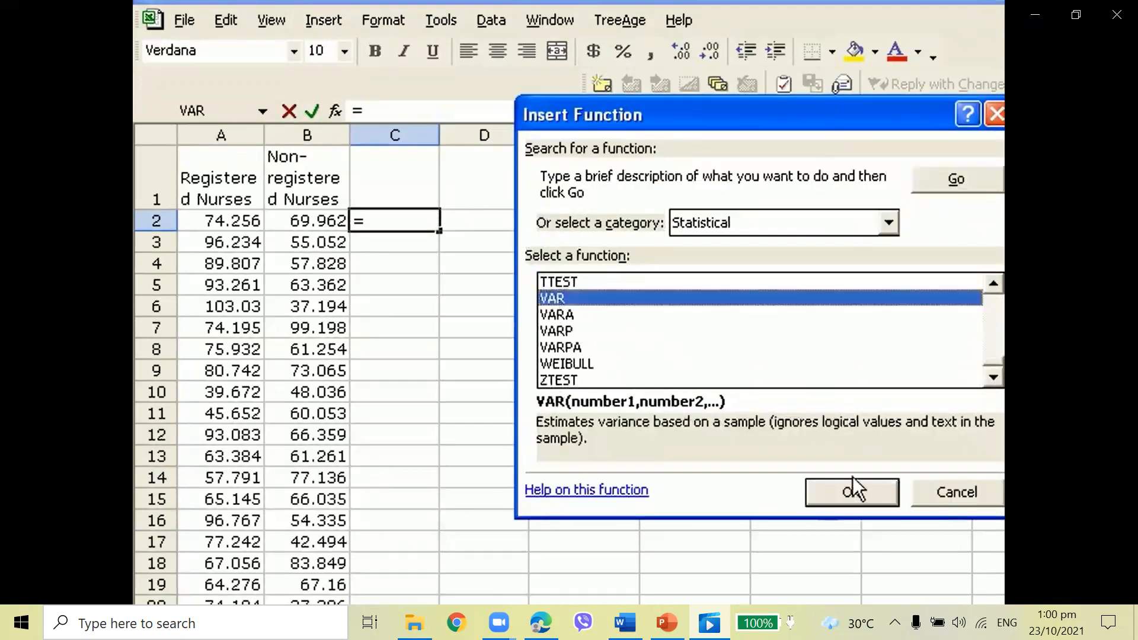
left_click(851, 492)
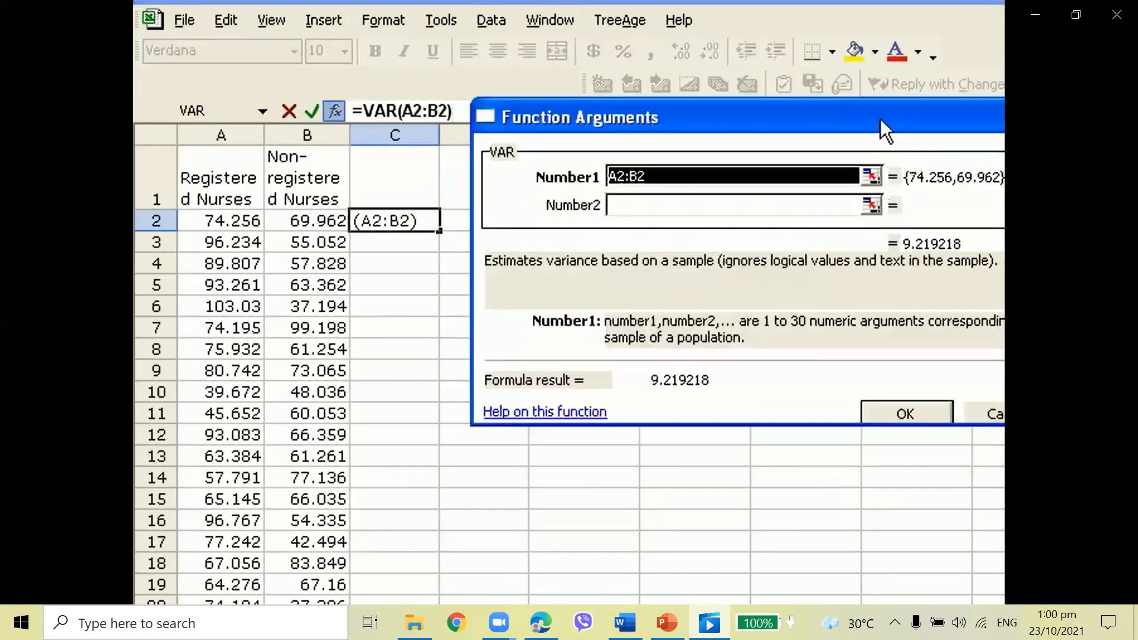
left_click_drag(880, 118, 845, 119)
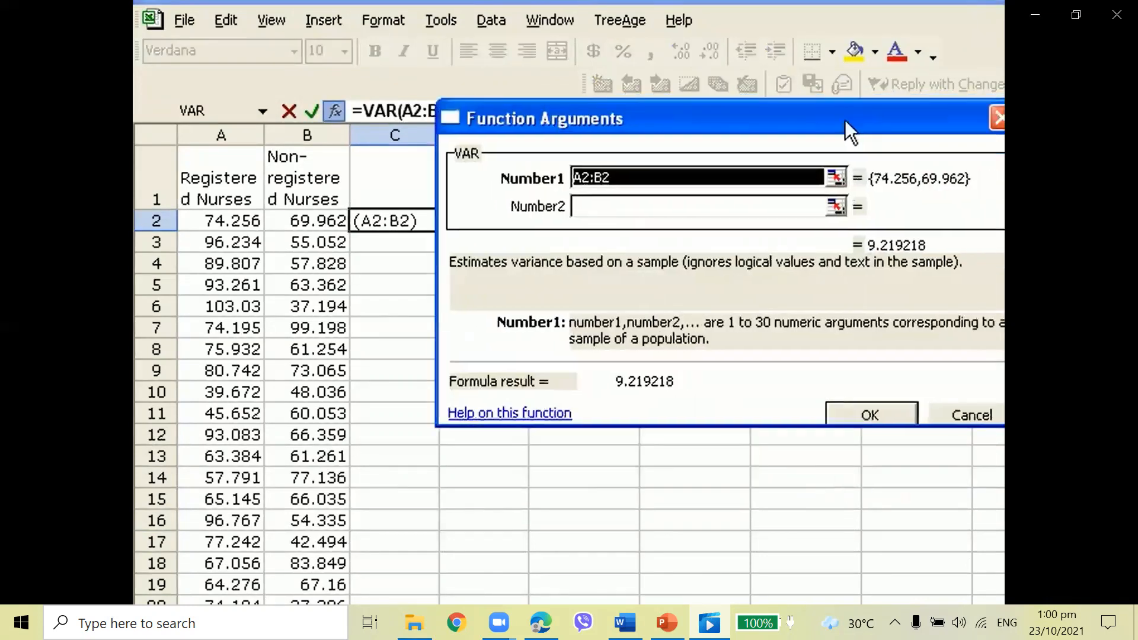
left_click(836, 178)
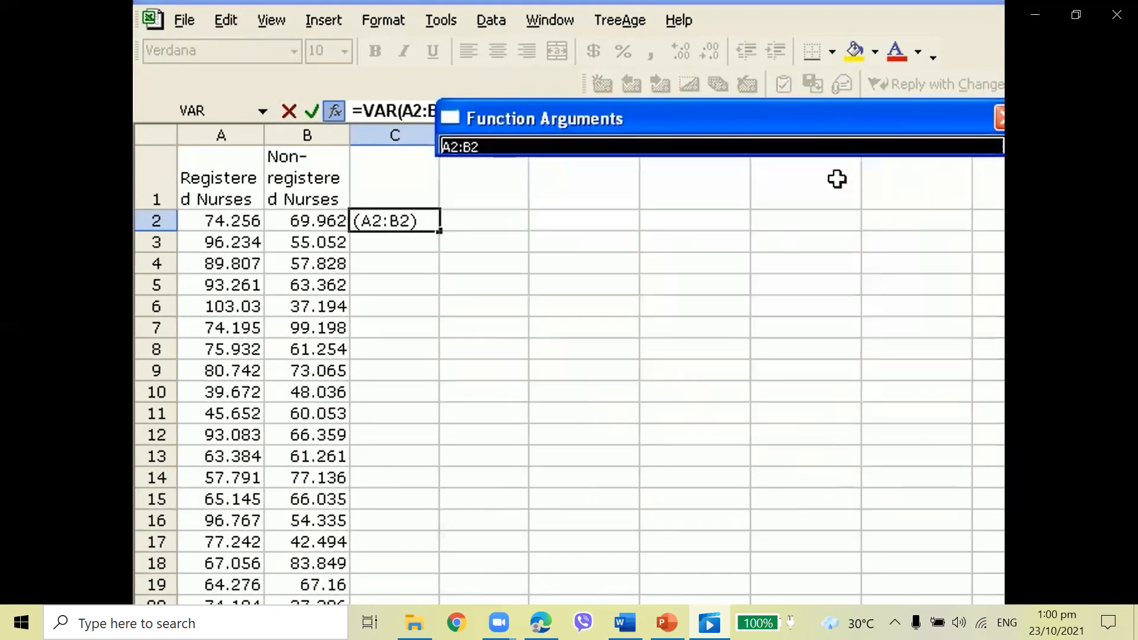
left_click(230, 222)
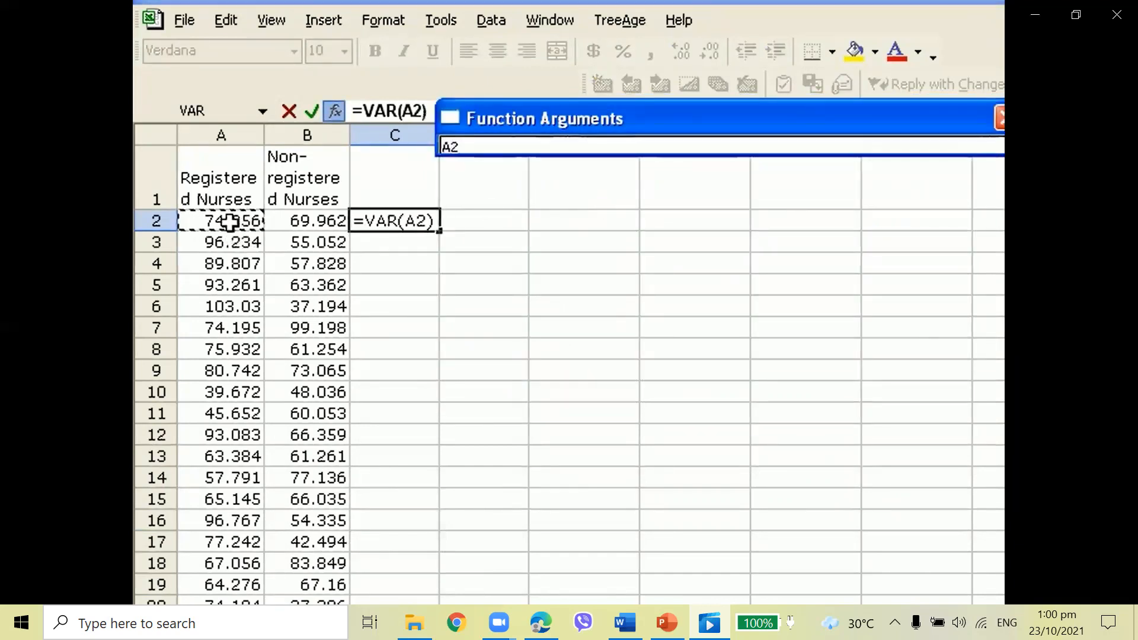
left_click_drag(230, 222, 204, 603)
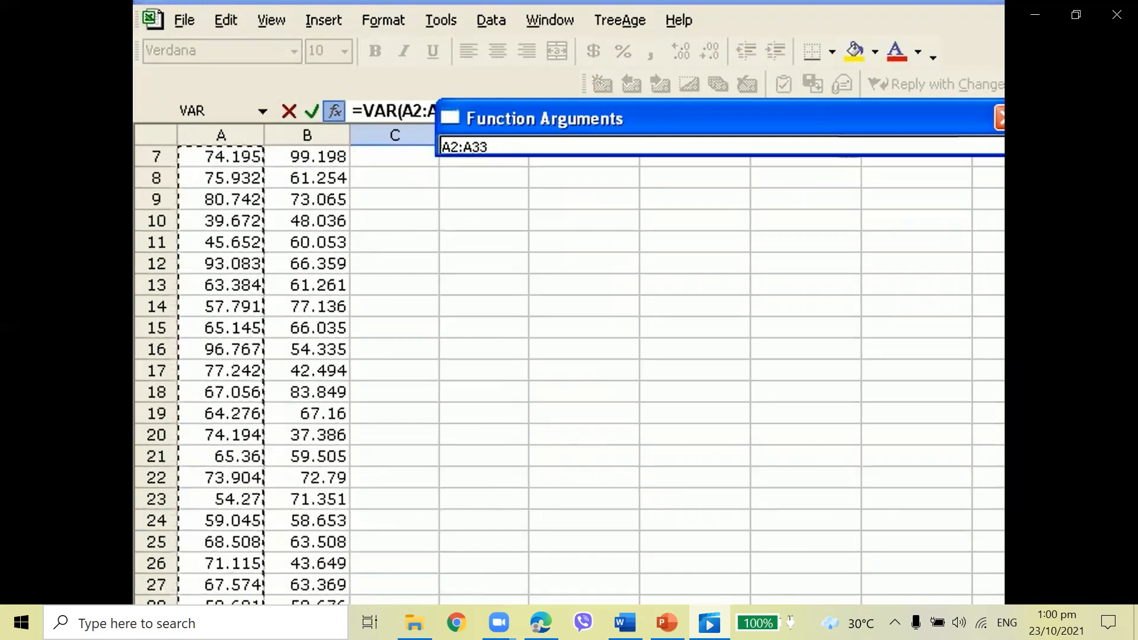
left_click(1011, 146)
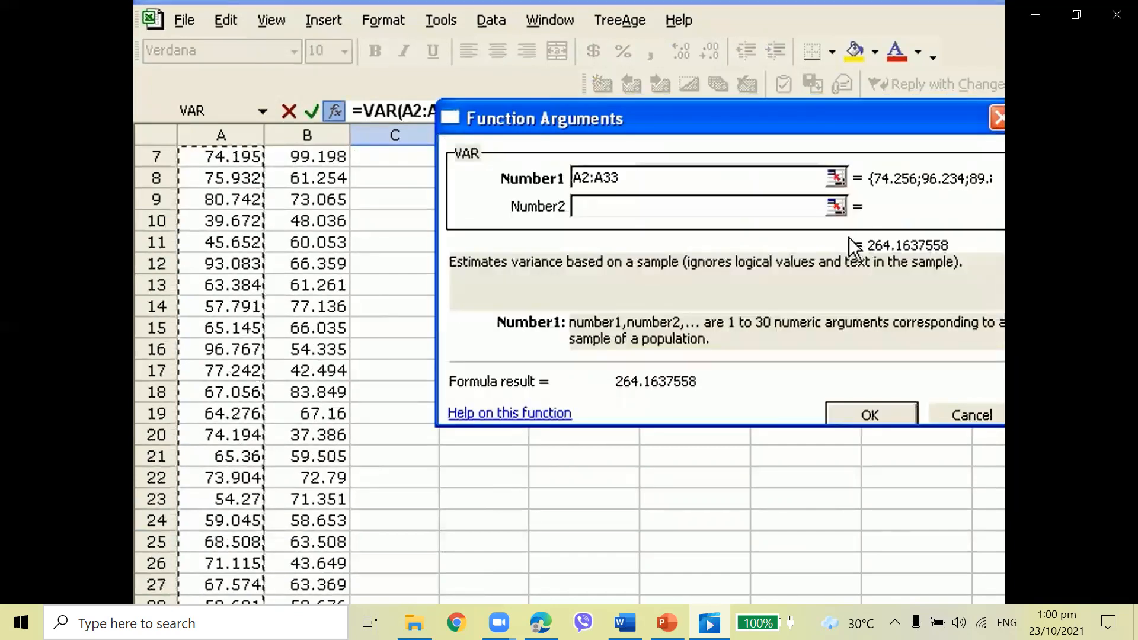
left_click(875, 414)
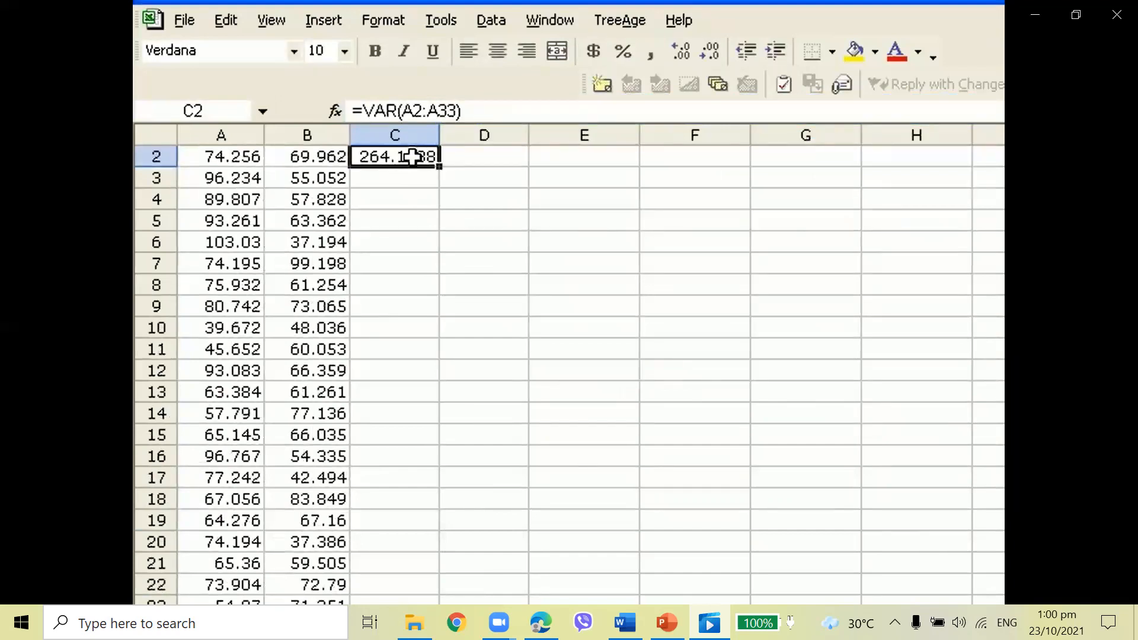
Calculate the sample variance of the Non-registered Nurses data in D2 with the VAR function over B2:B35
left_click(505, 164)
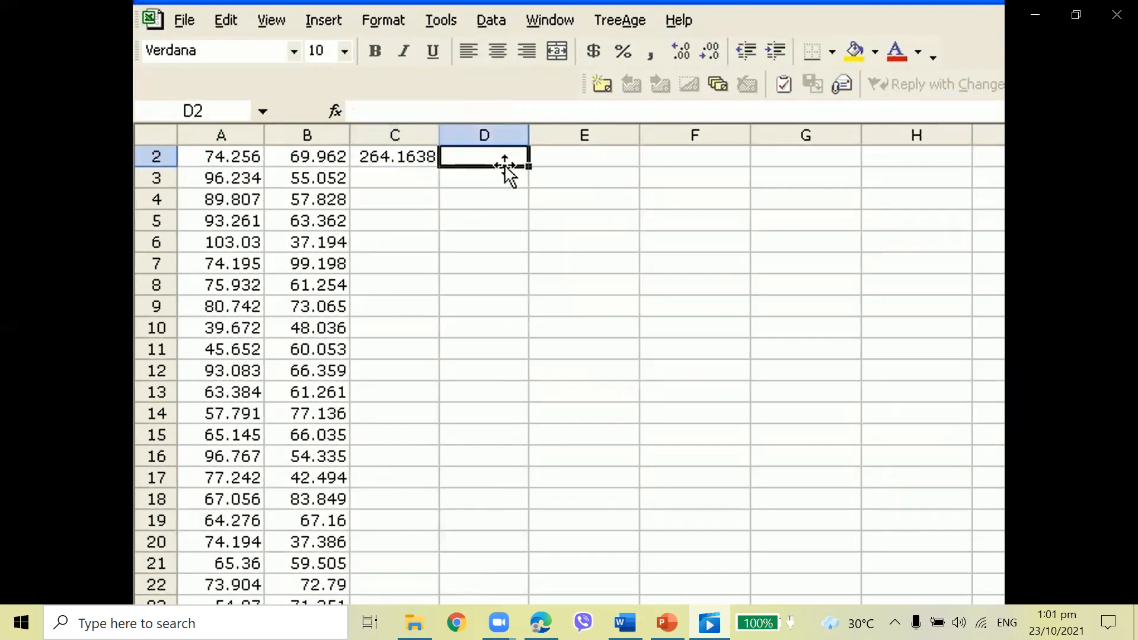
left_click(315, 23)
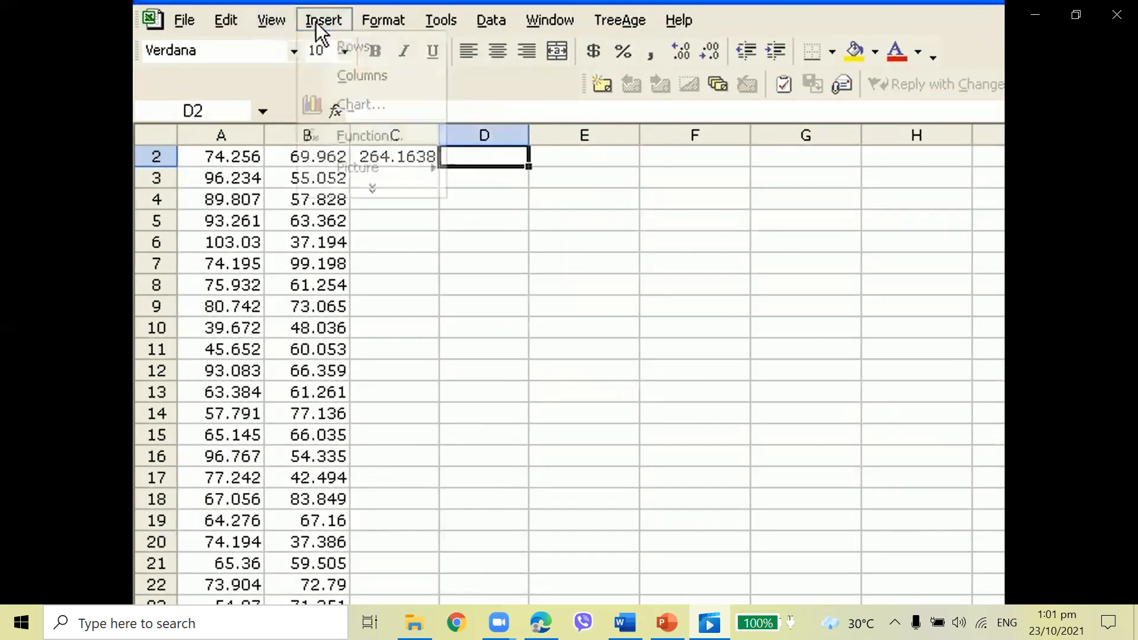
left_click(336, 134)
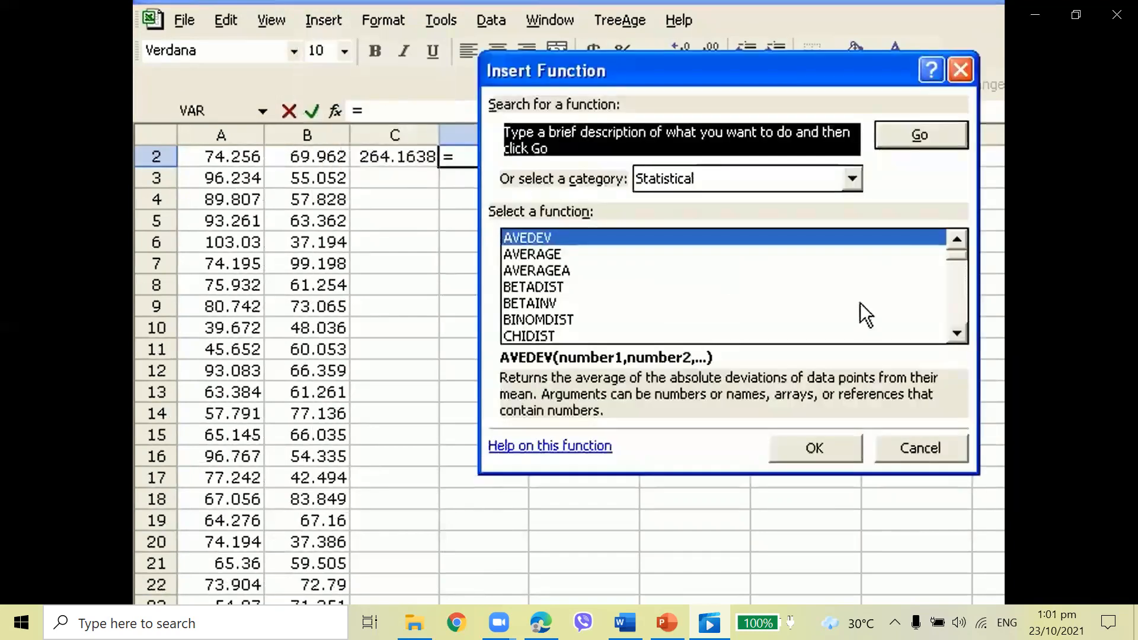
left_click_drag(958, 254, 956, 314)
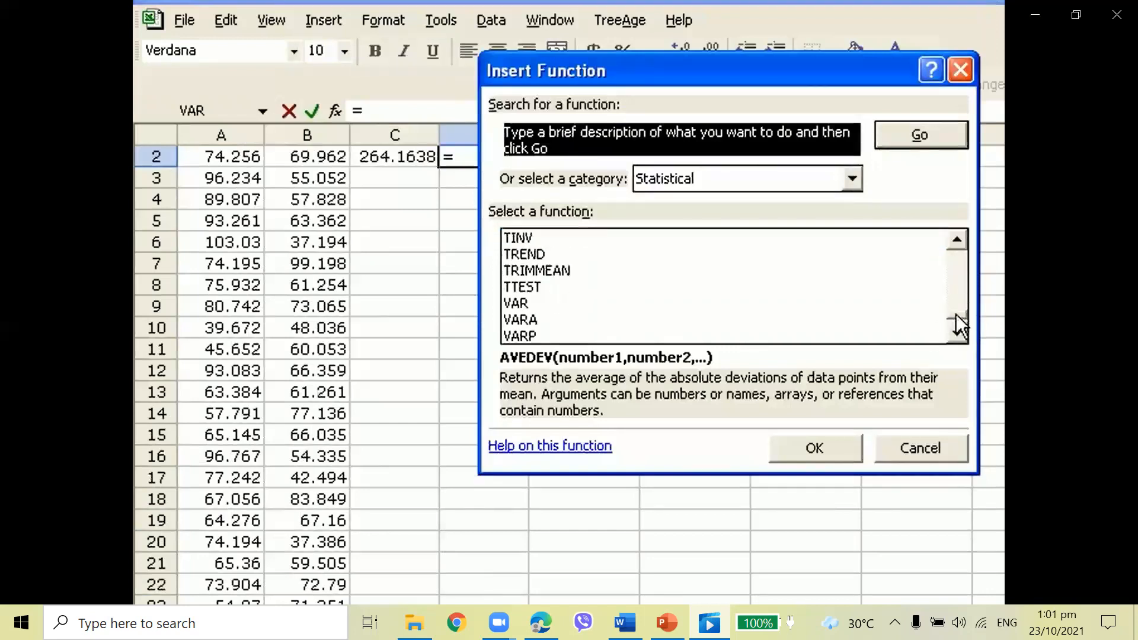
left_click(516, 304)
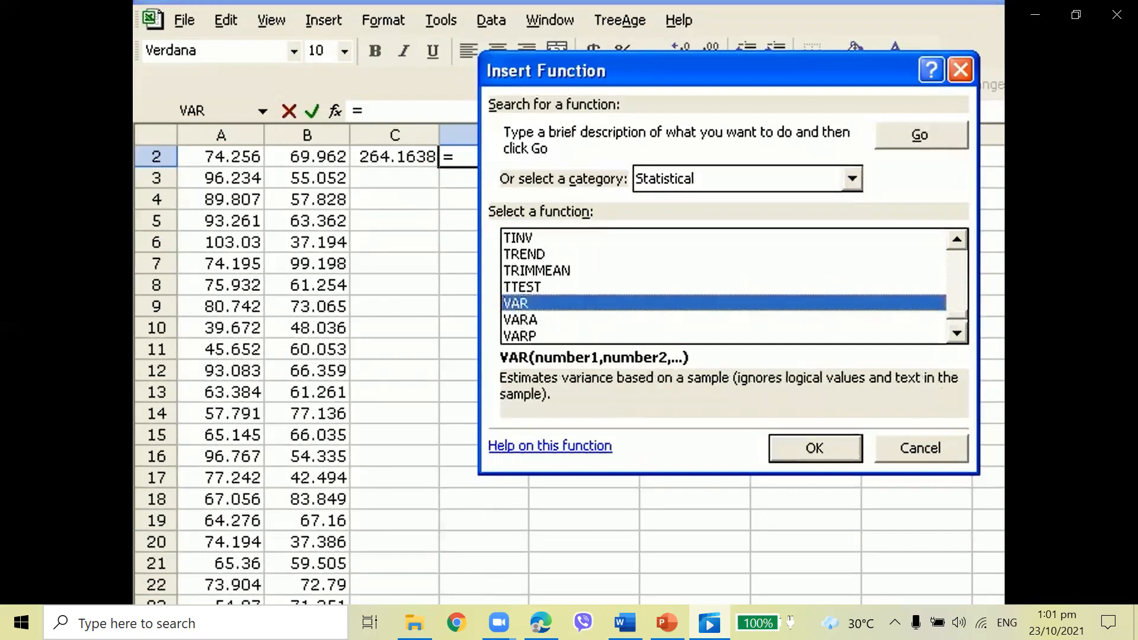
left_click(818, 447)
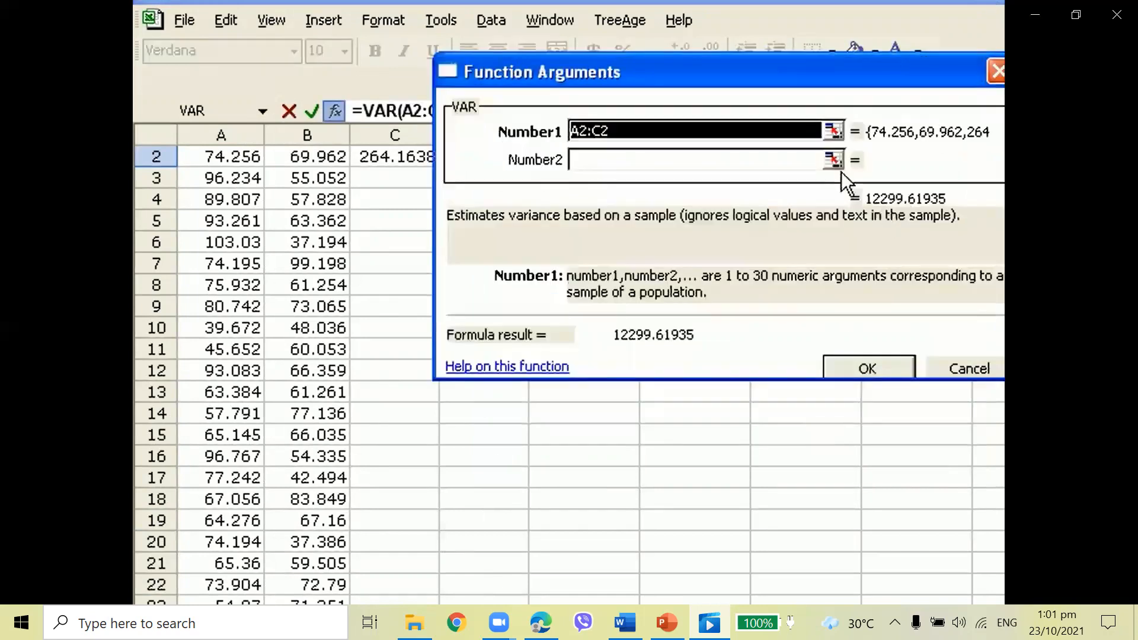
left_click(831, 131)
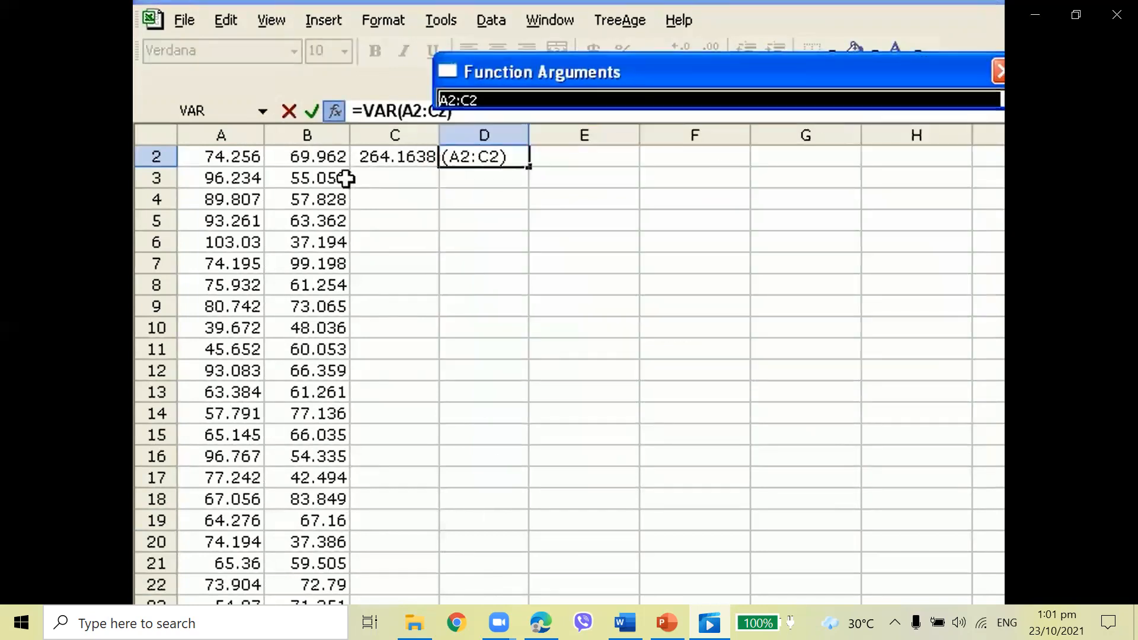
left_click_drag(319, 158, 332, 597)
left_click(854, 365)
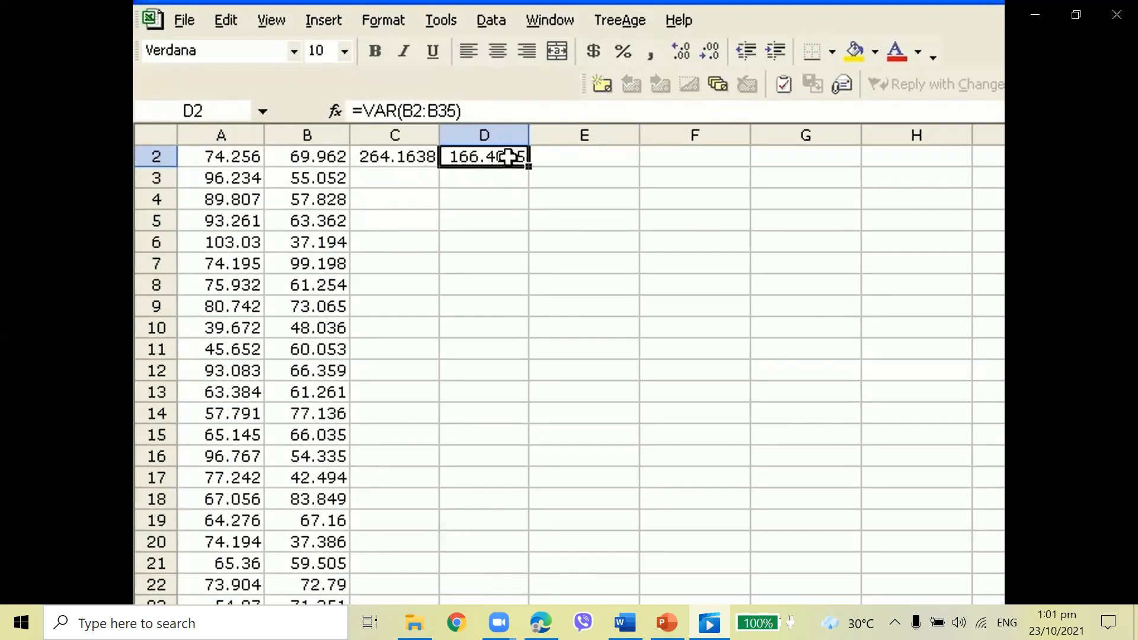
Run a z-Test: Two Sample for Means on ranges $A$1:$A$33 and $B$1:$B$35 using the computed variances
left_click(440, 19)
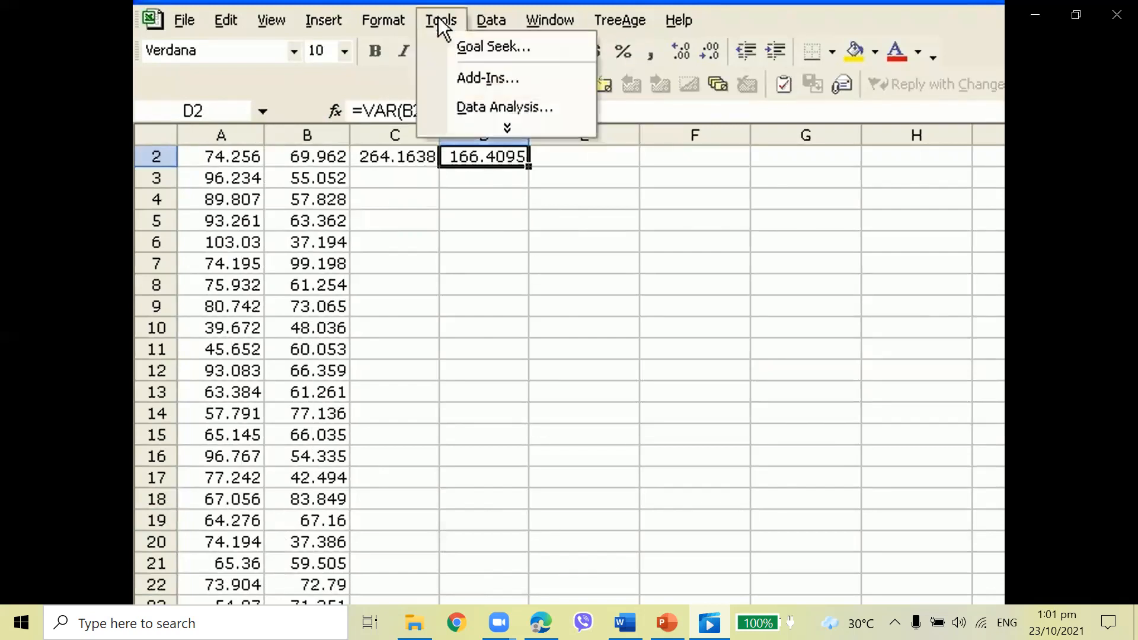
left_click(444, 107)
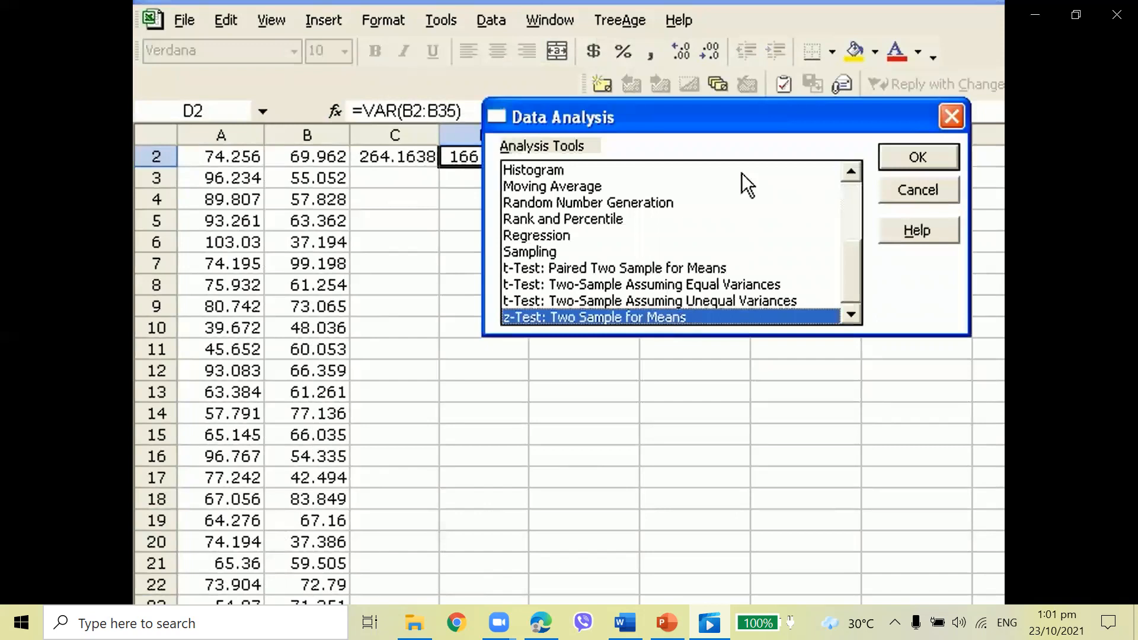
left_click_drag(846, 119, 898, 200)
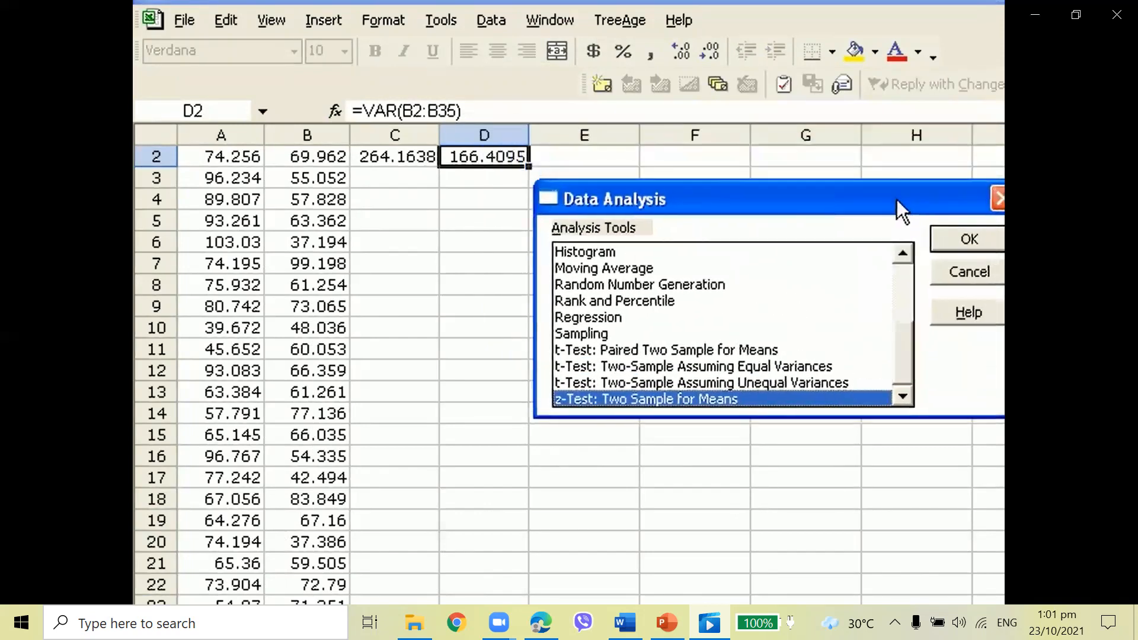
left_click(962, 236)
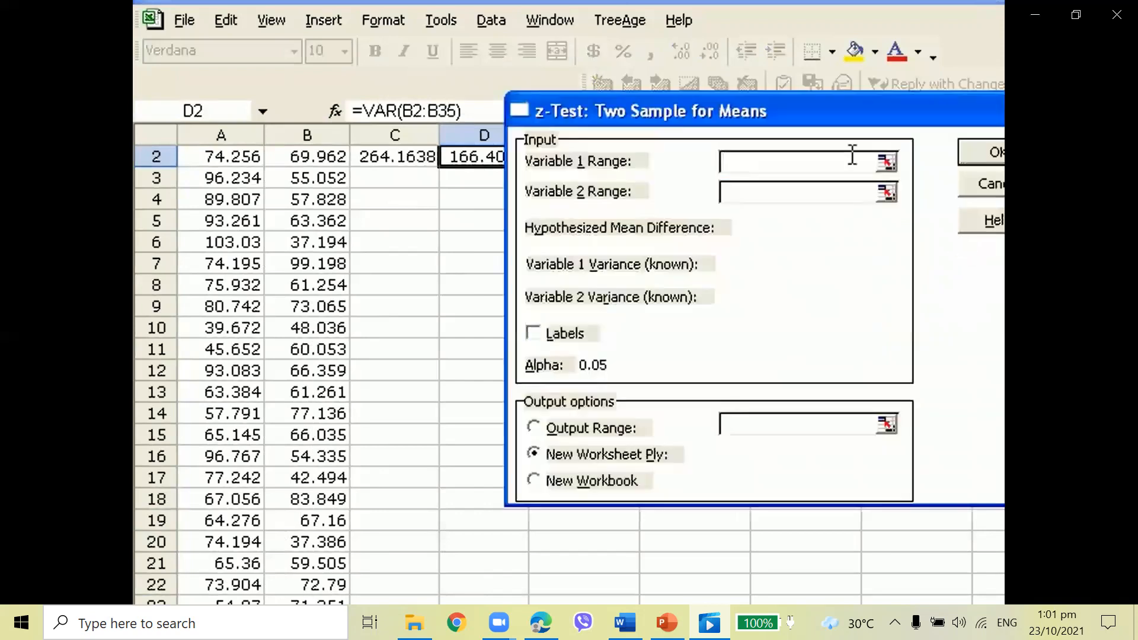
left_click_drag(847, 115, 777, 211)
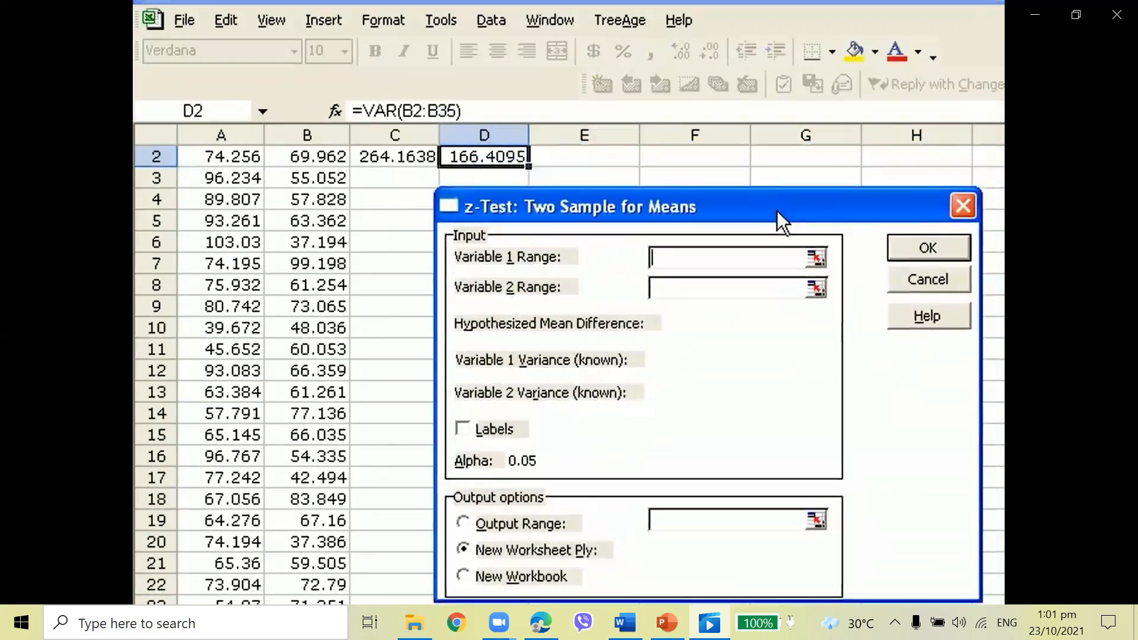
left_click(817, 258)
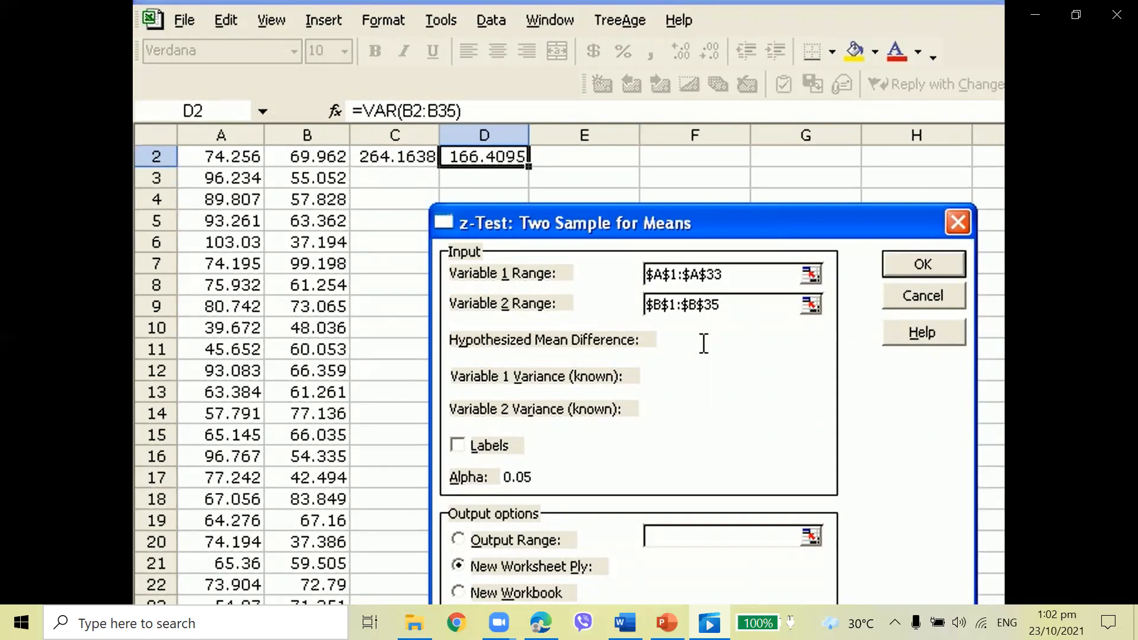
mouse_move(691, 192)
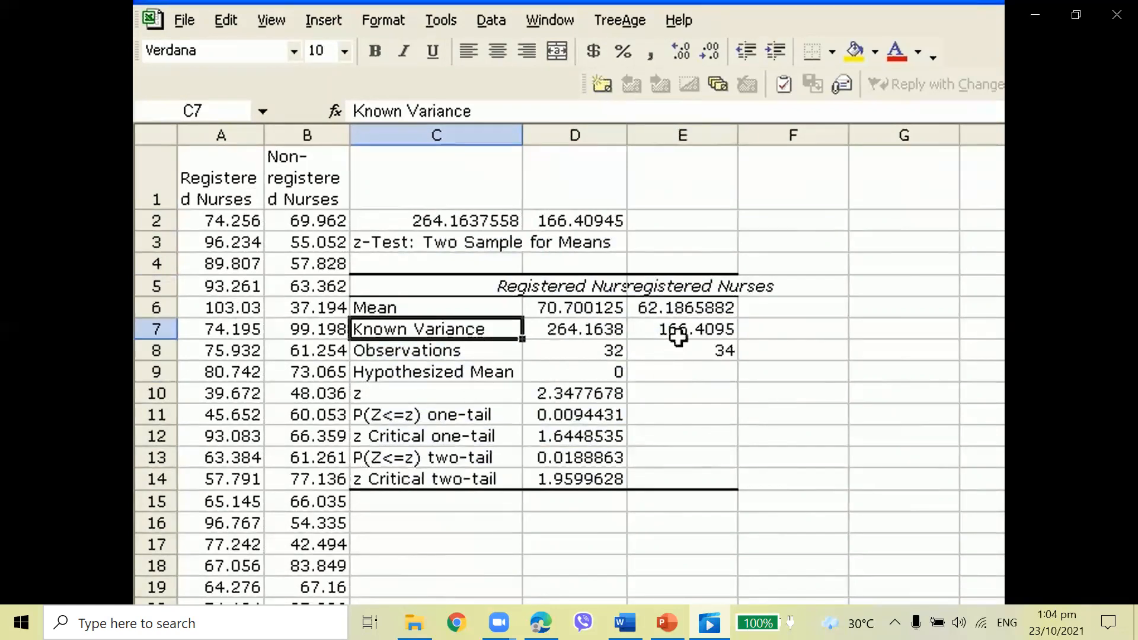
Widen columns D and E so the z-test output headings and values fit
left_click(581, 287)
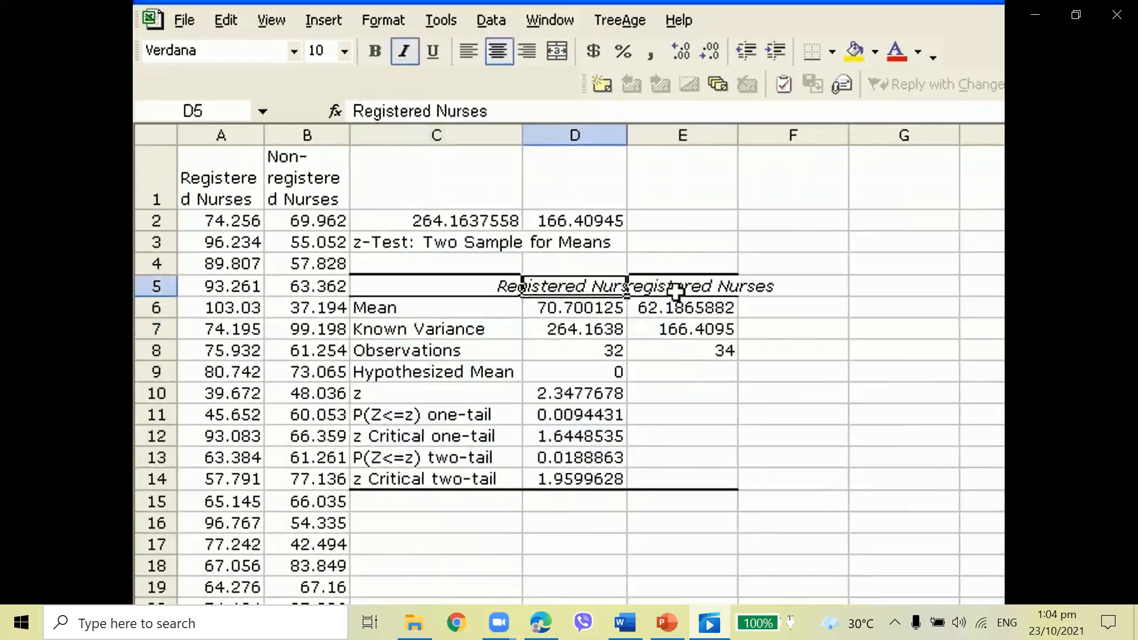
left_click_drag(738, 135, 773, 132)
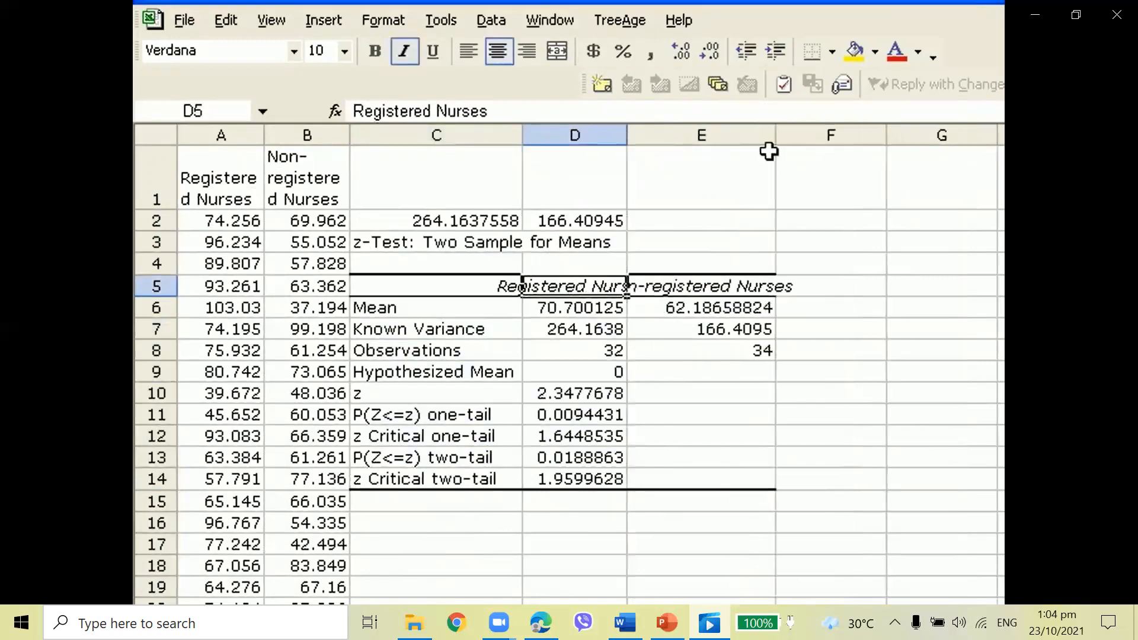
left_click(669, 295)
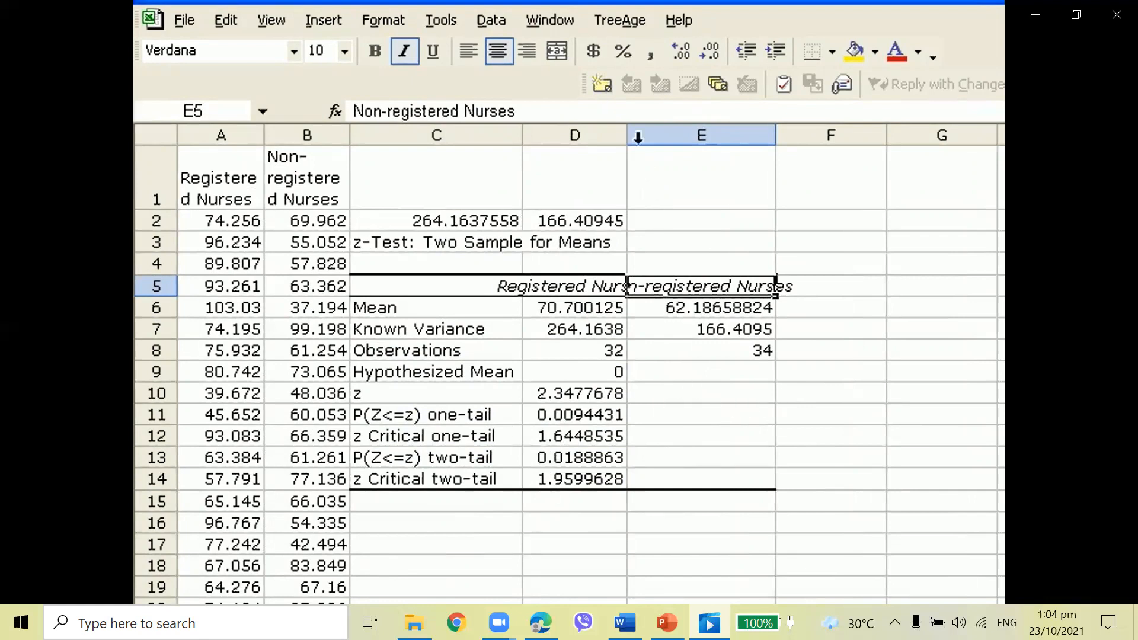
mouse_move(628, 132)
left_mouse_down()
mouse_move(655, 131)
mouse_move(642, 131)
left_mouse_up()
left_click_drag(789, 133, 813, 134)
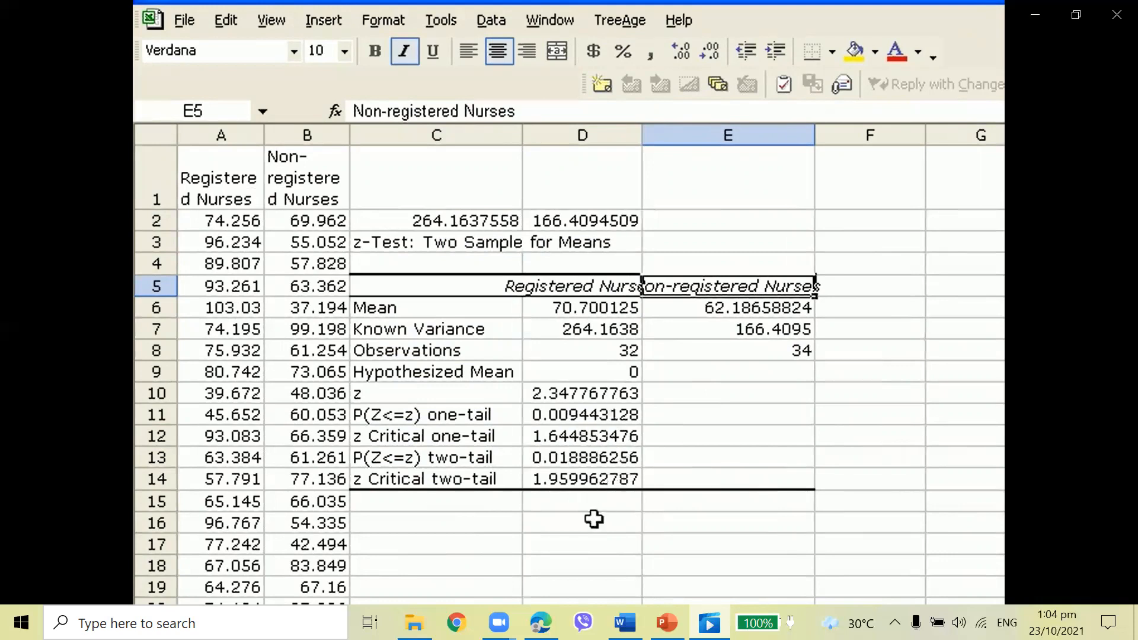
Examine the z statistic and the two-tail critical z value in the output table
left_click(598, 392)
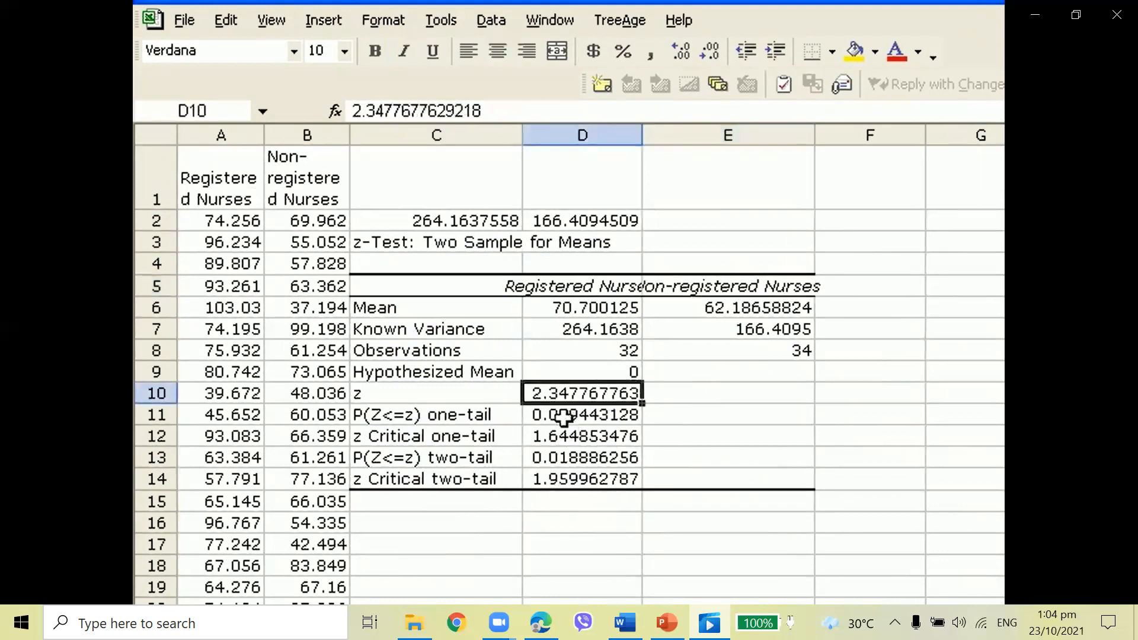
left_click(558, 483)
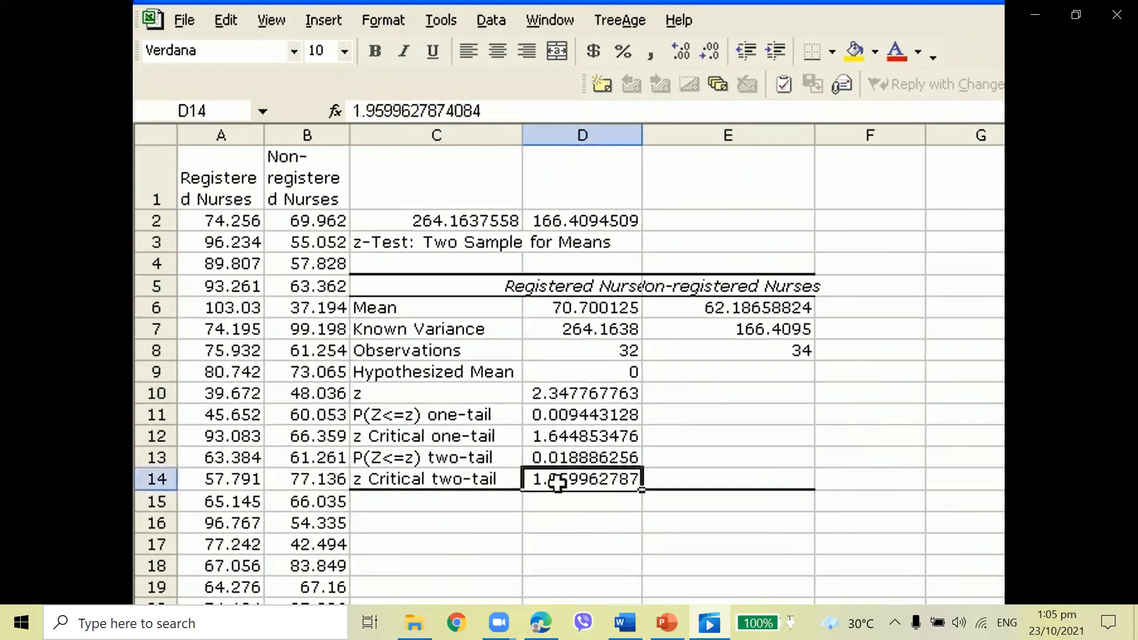